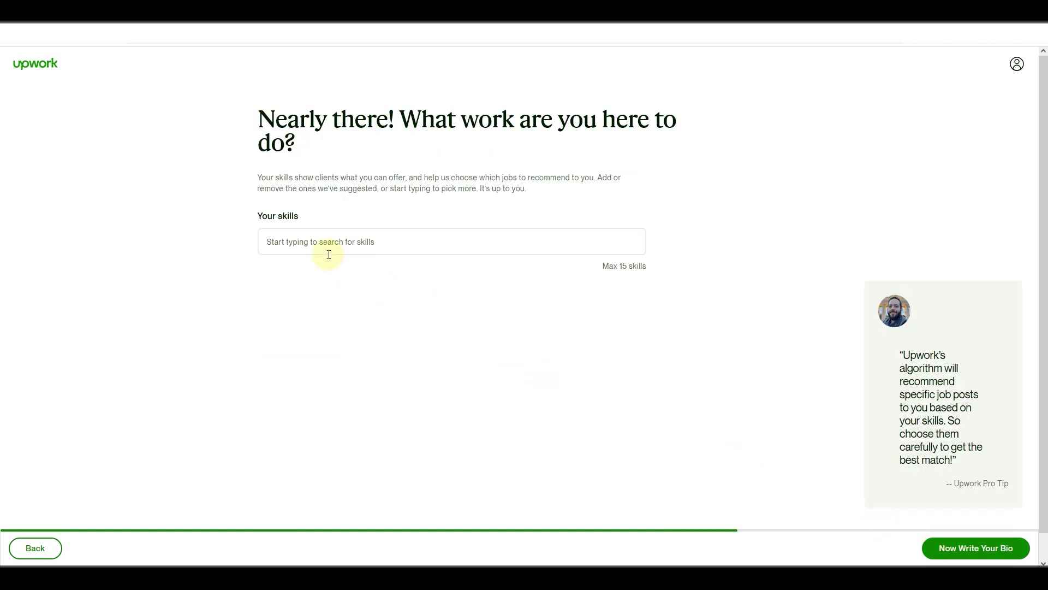
# Add Graphic Design, Thumbnail, YouTube Thumbnail, Adobe Photoshop and Cover Art Thumbnail as skills, and write a bio about over 5 years of graphic design experience
pyautogui.click(304, 241)
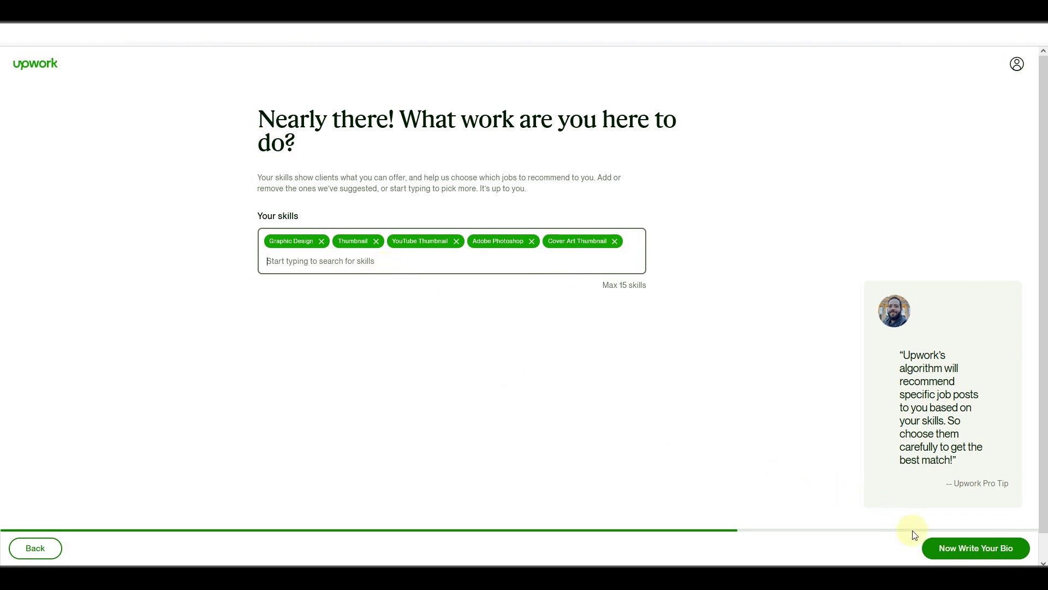
pyautogui.click(934, 552)
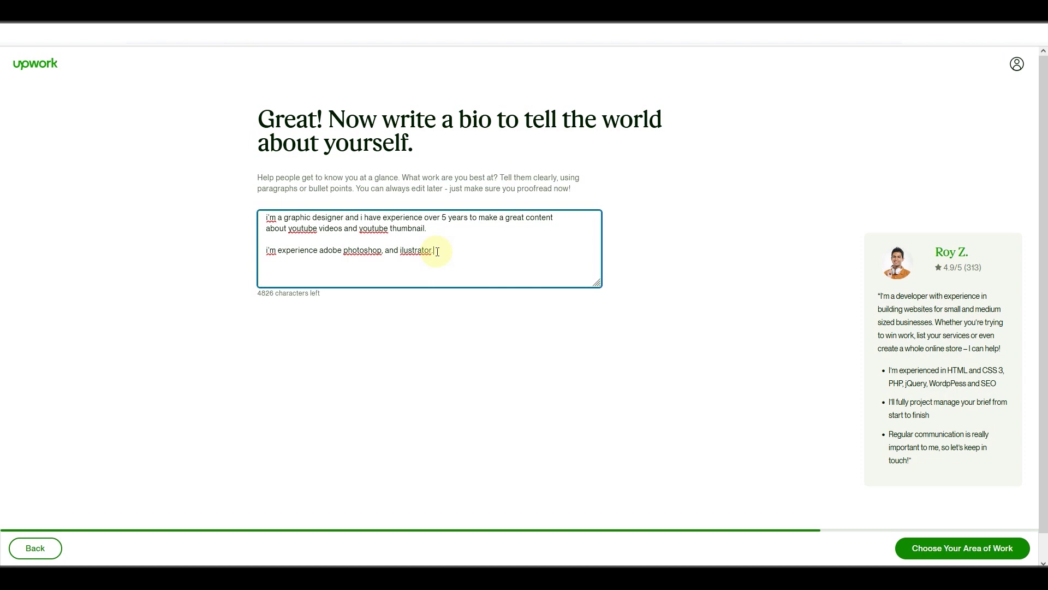
pyautogui.click(910, 546)
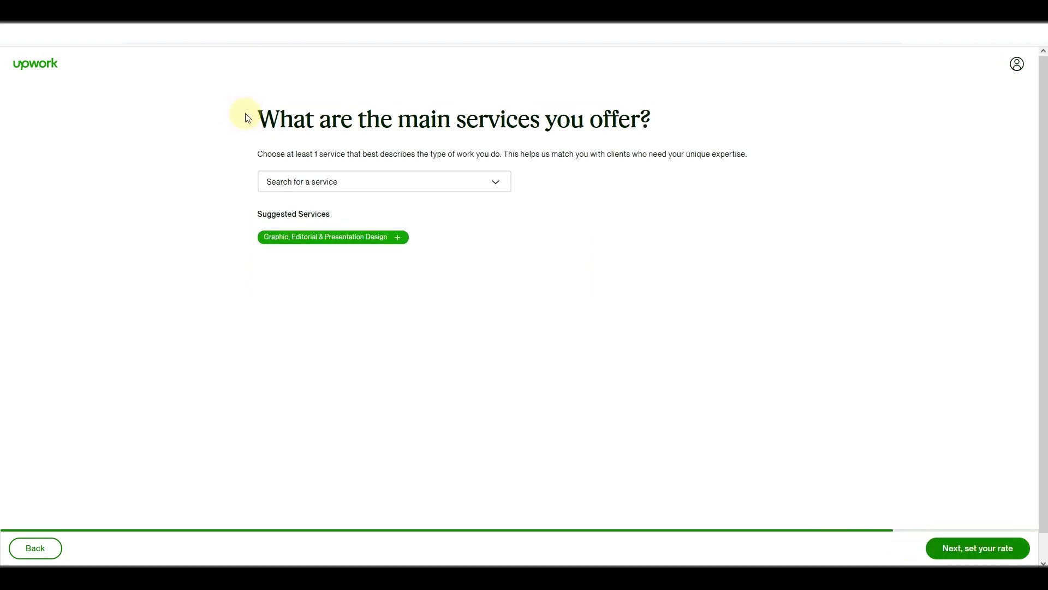
# Choose Art & Illustration, Branding & Logo Design, Graphic, Editorial & Presentation Design, and Product Design as the main services, and continue to the rate page
pyautogui.moveTo(248, 119); pyautogui.dragTo(665, 124)
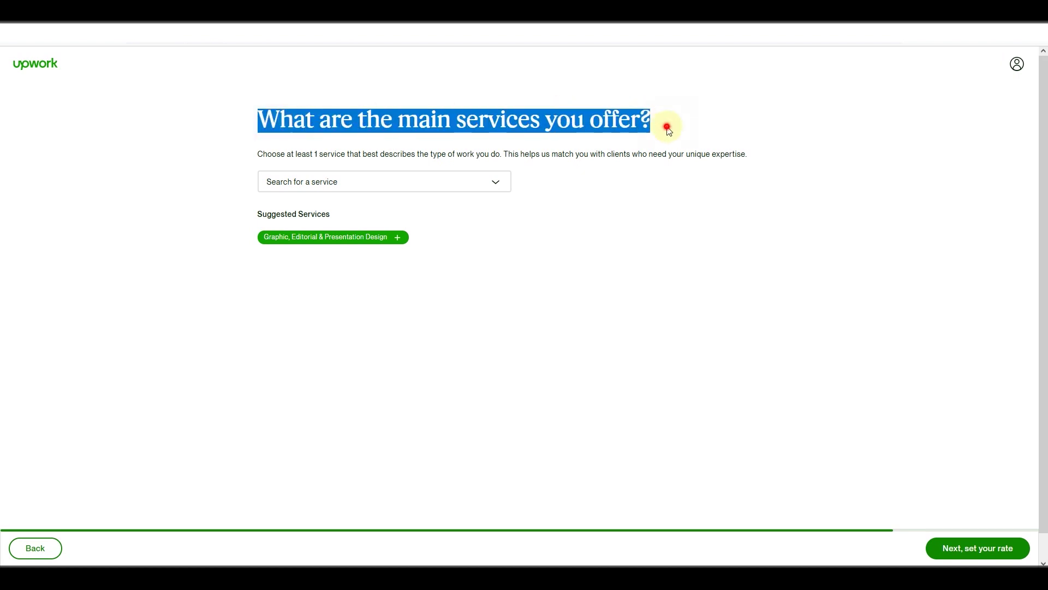
pyautogui.click(667, 127)
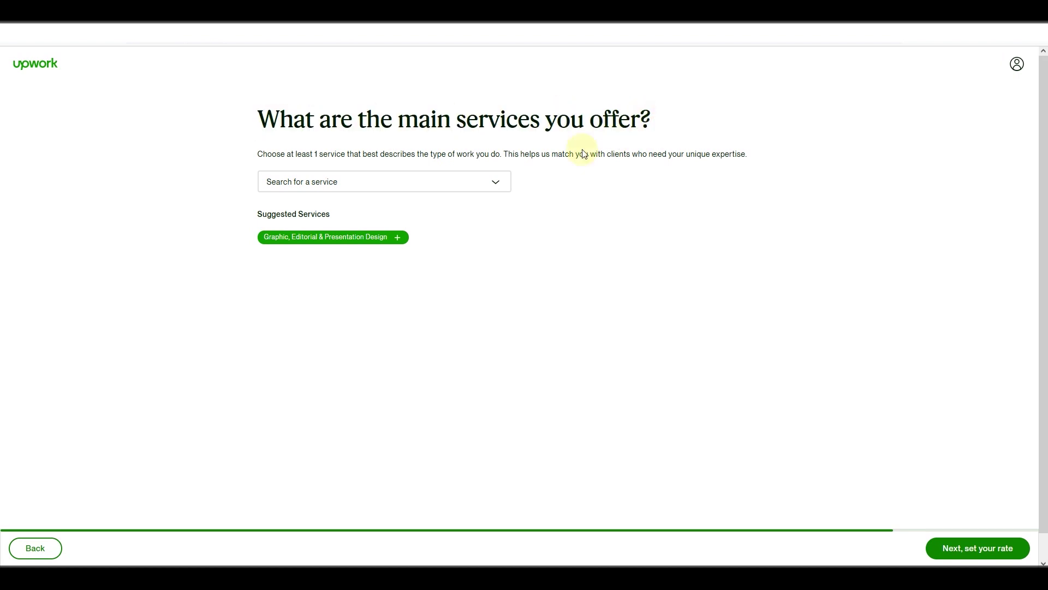
pyautogui.click(503, 190)
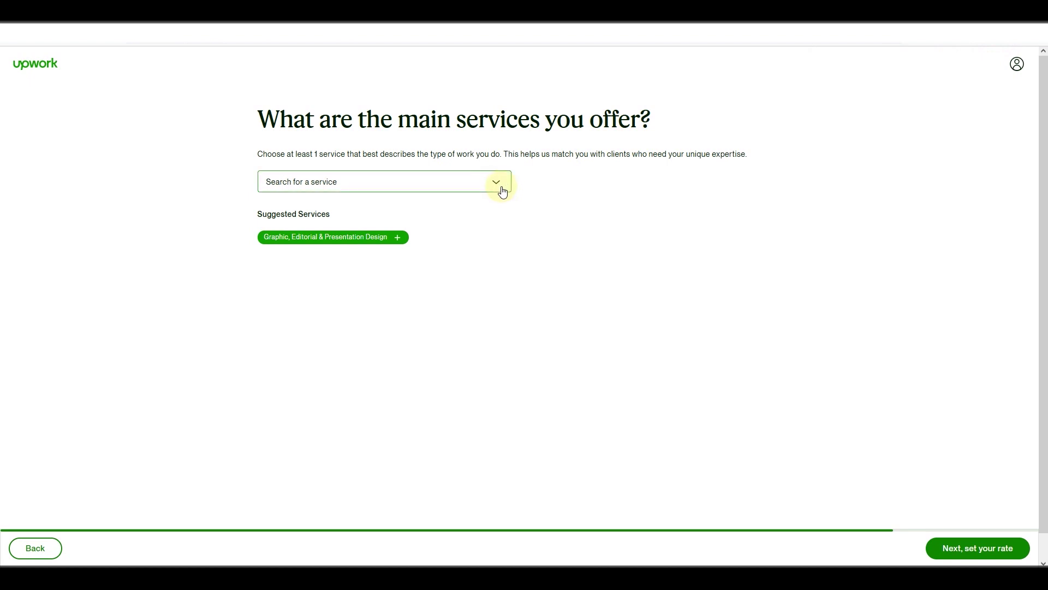
pyautogui.click(501, 190)
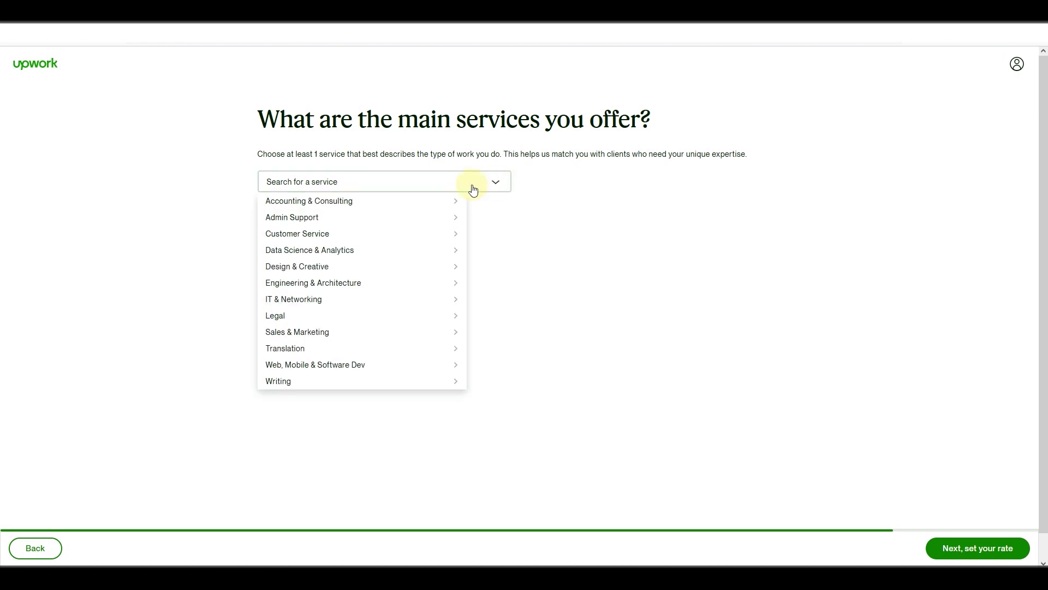
pyautogui.moveTo(363, 269)
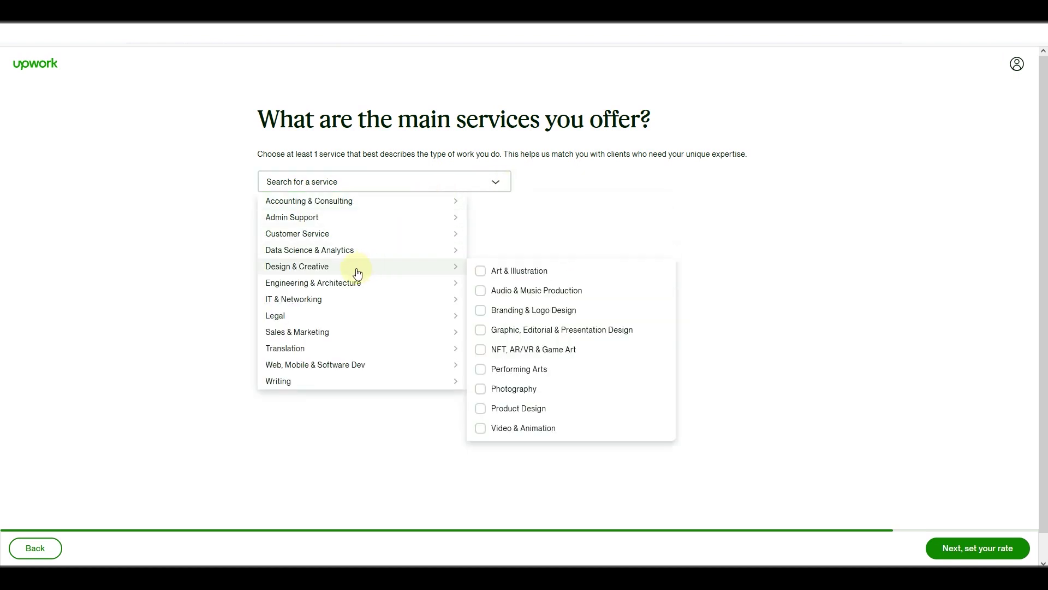
pyautogui.click(482, 280)
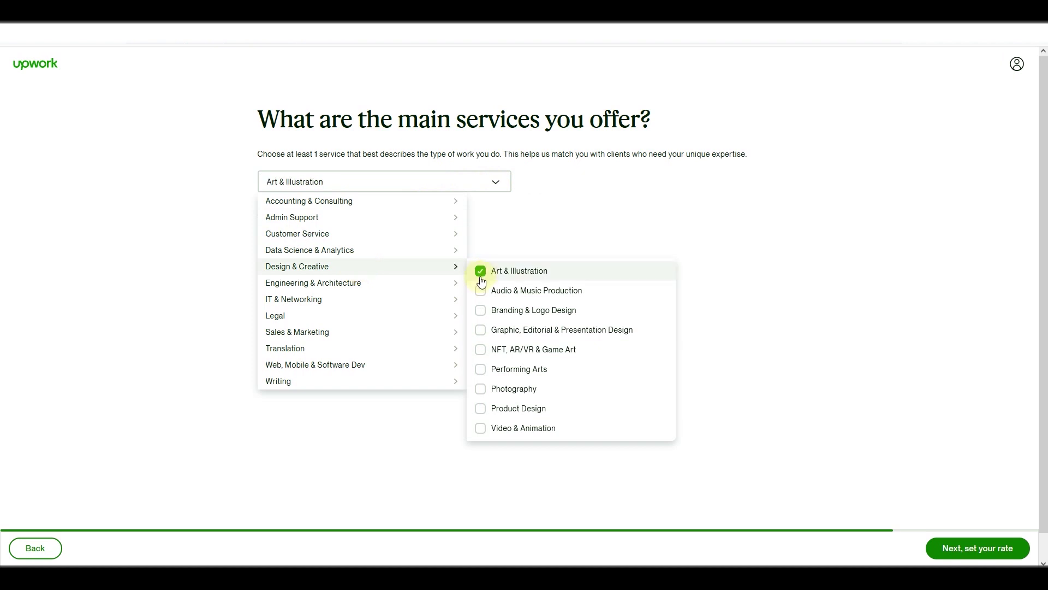
pyautogui.click(482, 314)
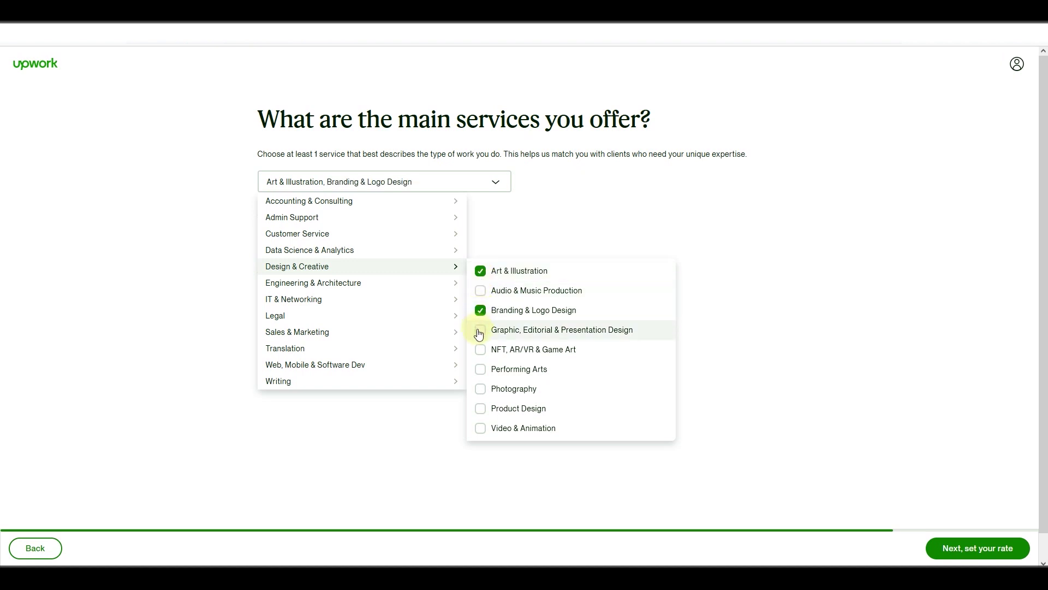
pyautogui.click(481, 332)
pyautogui.click(483, 409)
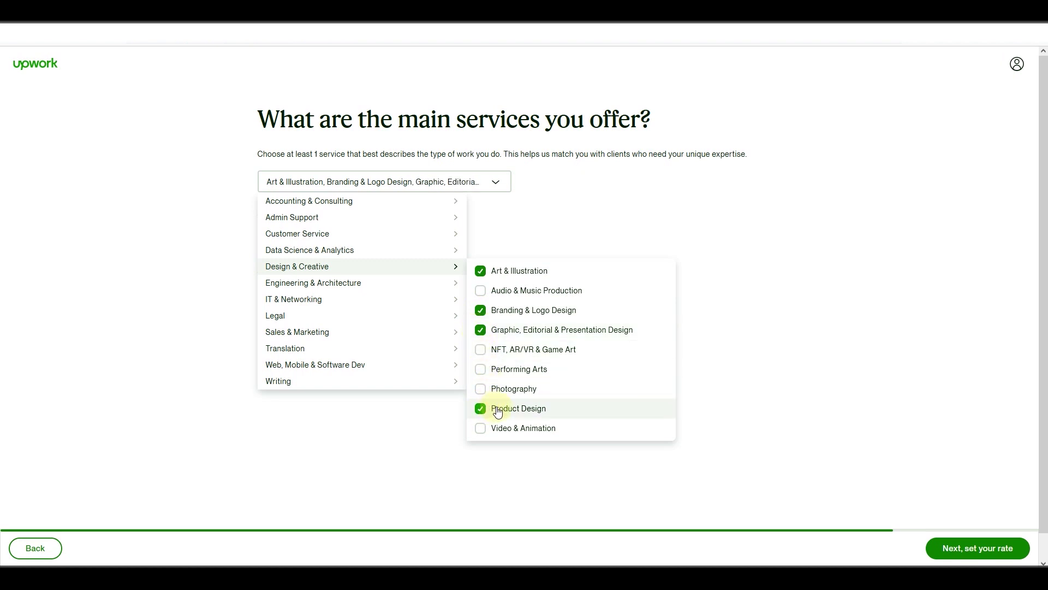
pyautogui.click(951, 549)
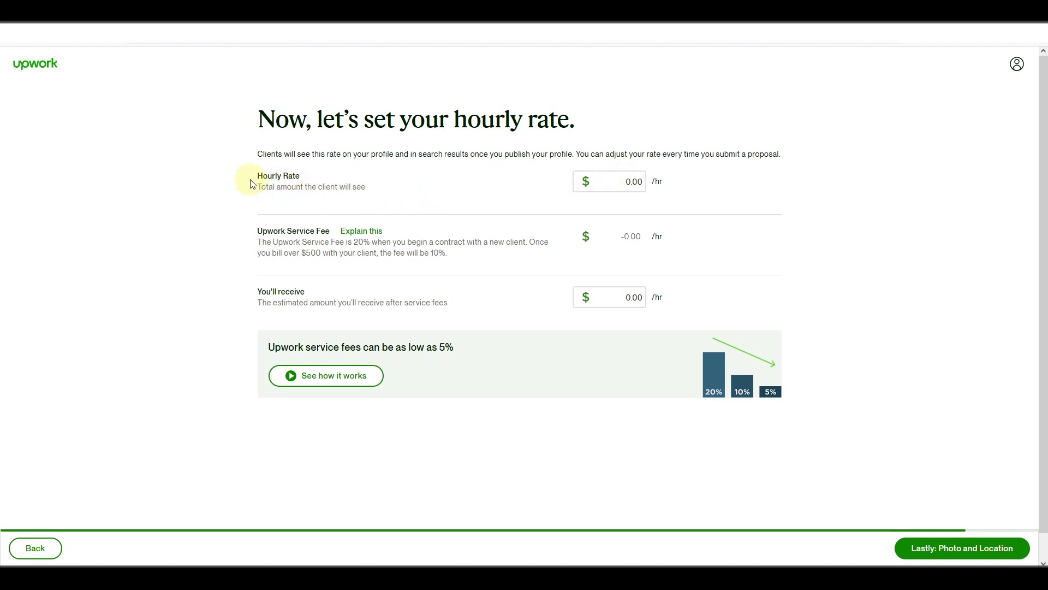
# Set the hourly rate to $3.00 and continue to the photo and location details
pyautogui.click(631, 181)
pyautogui.write('3')
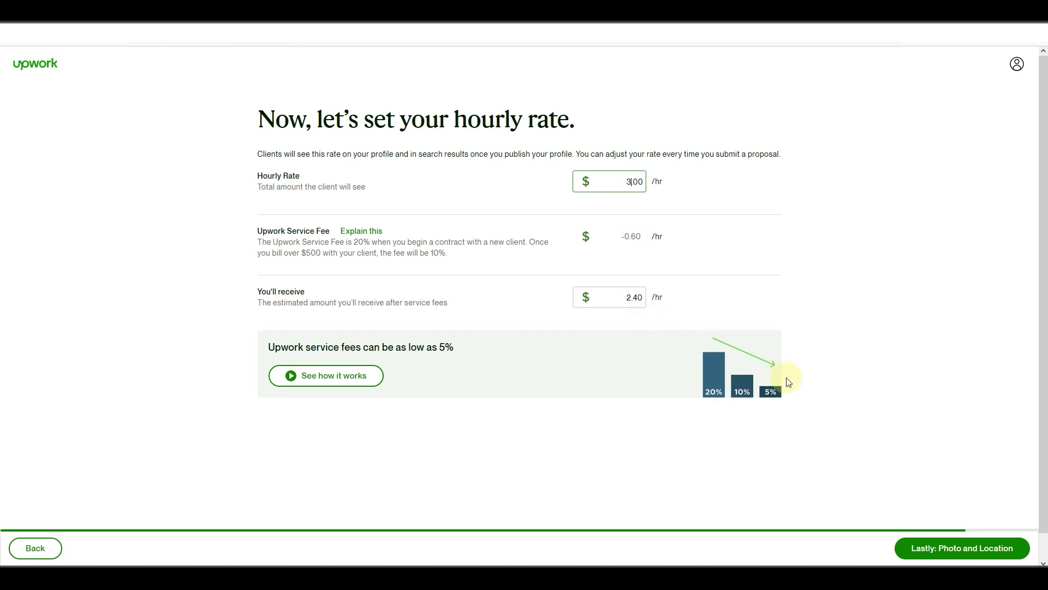
pyautogui.click(917, 552)
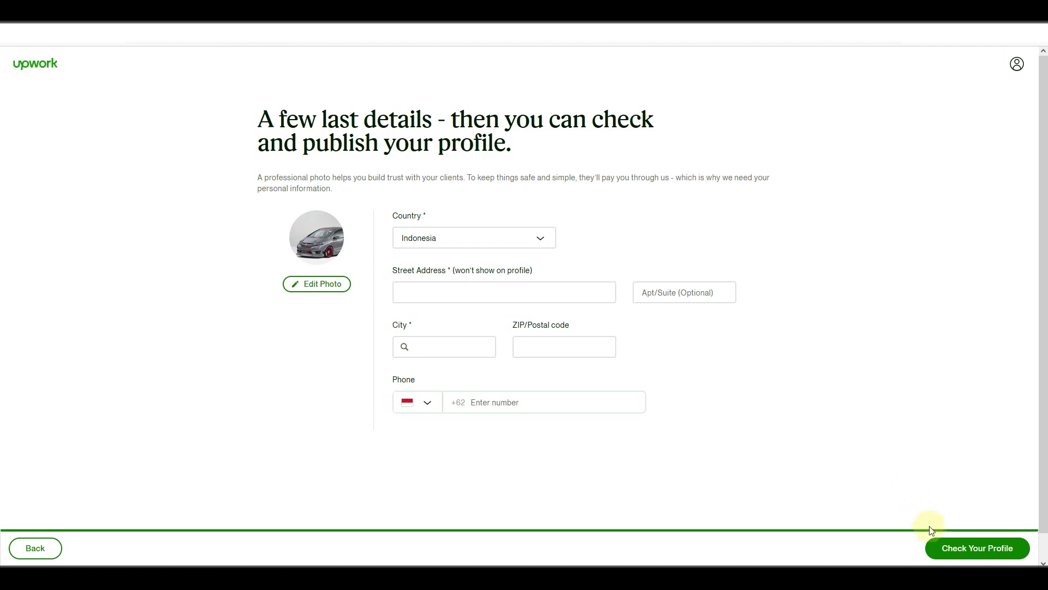
# Complete the required location details and submit the profile after reviewing its full preview
pyautogui.click(938, 549)
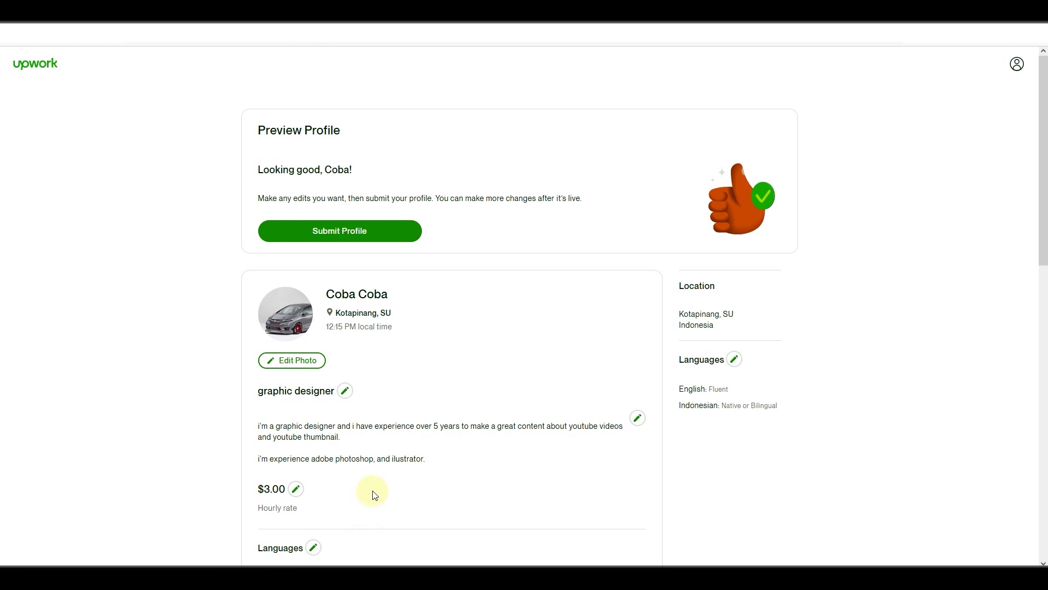
pyautogui.scroll(-3, 373, 494)
pyautogui.scroll(-2, 412, 458)
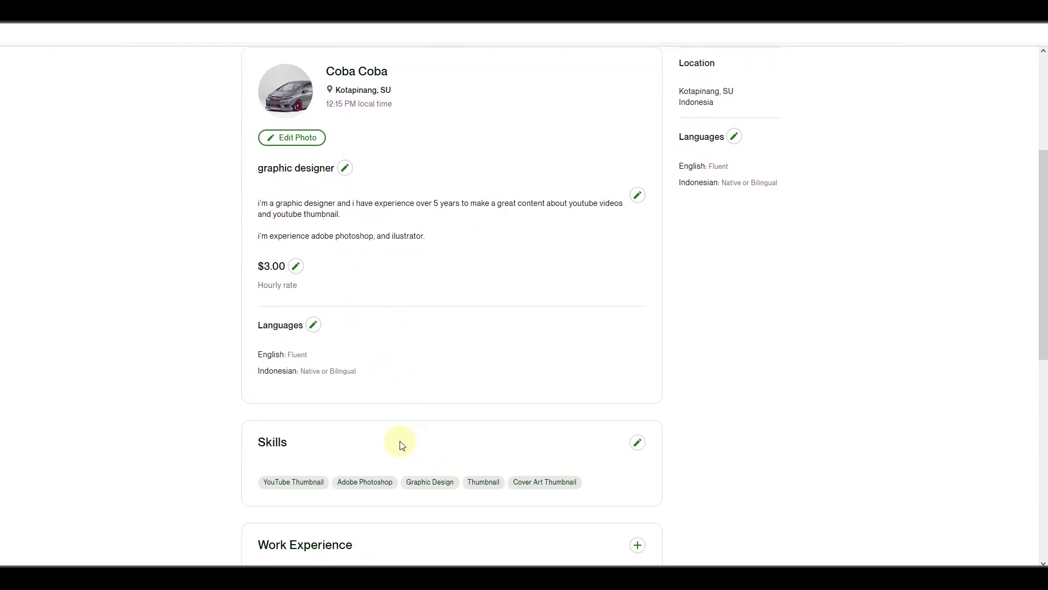
pyautogui.scroll(-2, 394, 441)
pyautogui.scroll(-2, 397, 442)
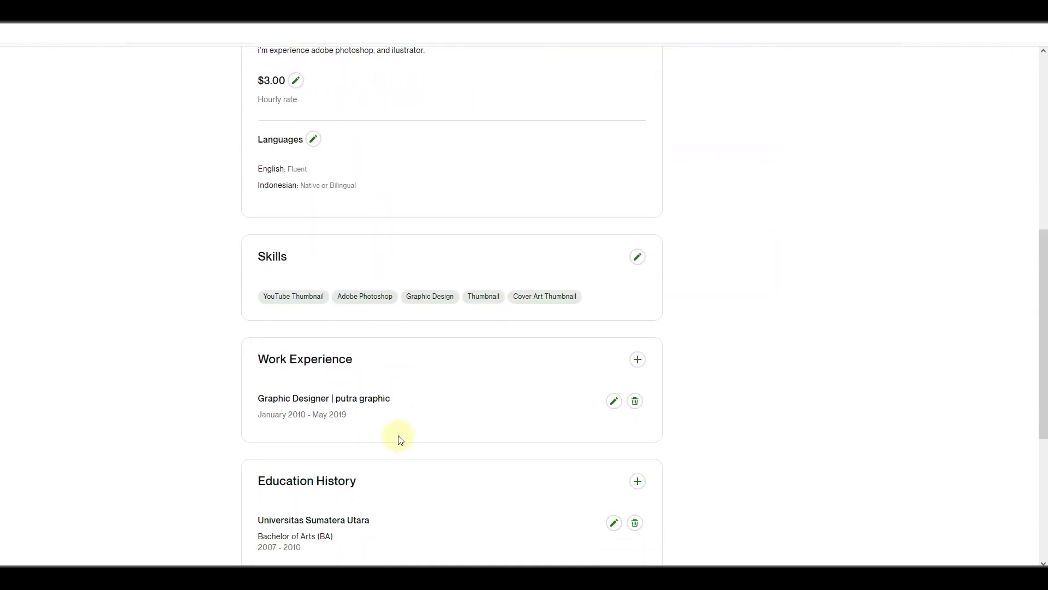
pyautogui.scroll(-3, 398, 439)
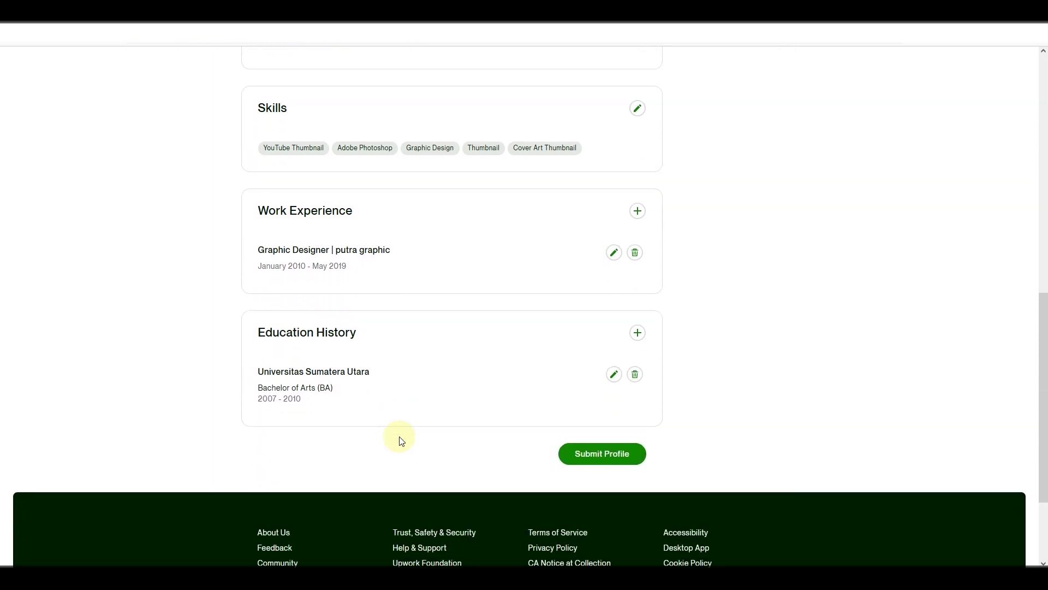
pyautogui.click(577, 450)
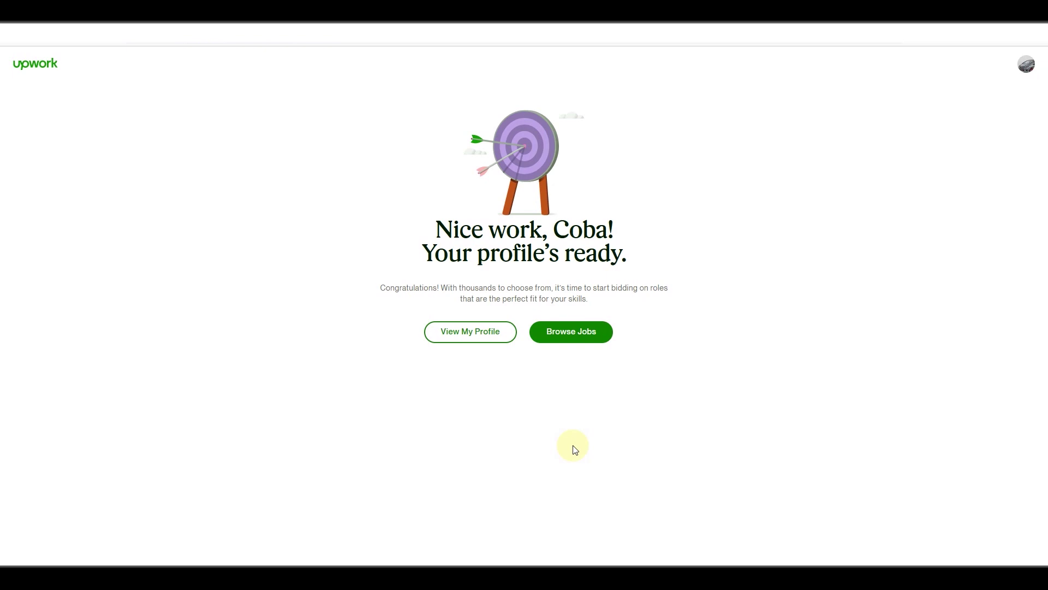
# Search the job listings for "youtube thumbnail" and open the YouTube finance thumbnails job
pyautogui.click(558, 335)
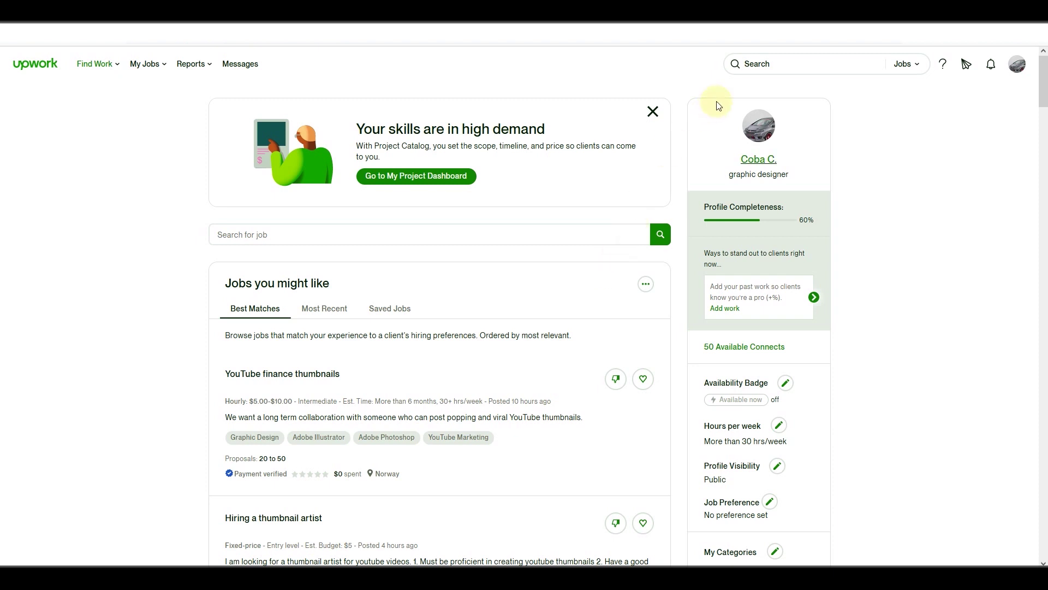
pyautogui.click(776, 65)
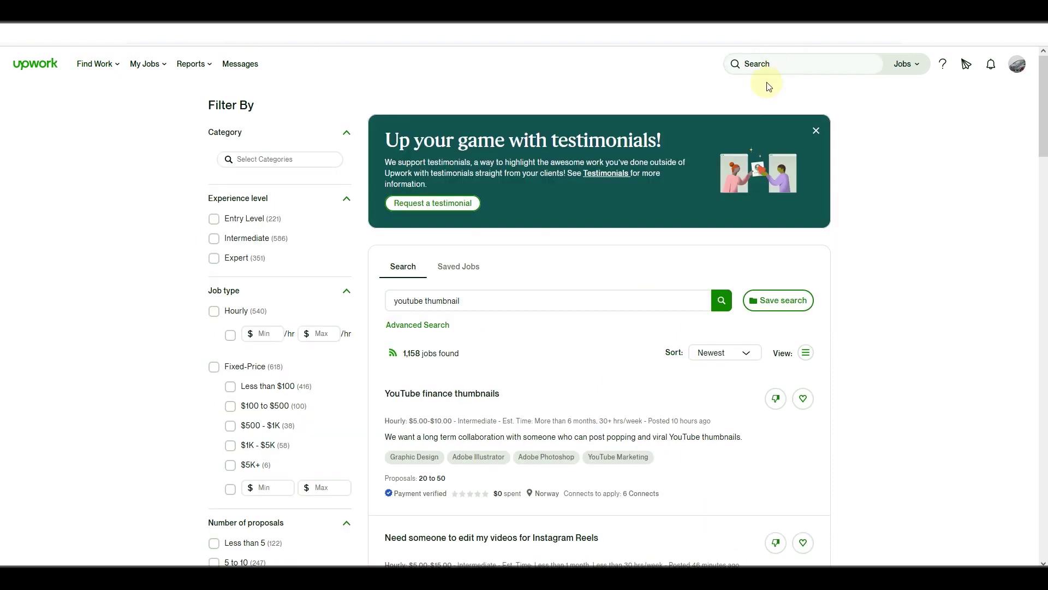
pyautogui.scroll(-2, 625, 175)
pyautogui.scroll(-3, 621, 183)
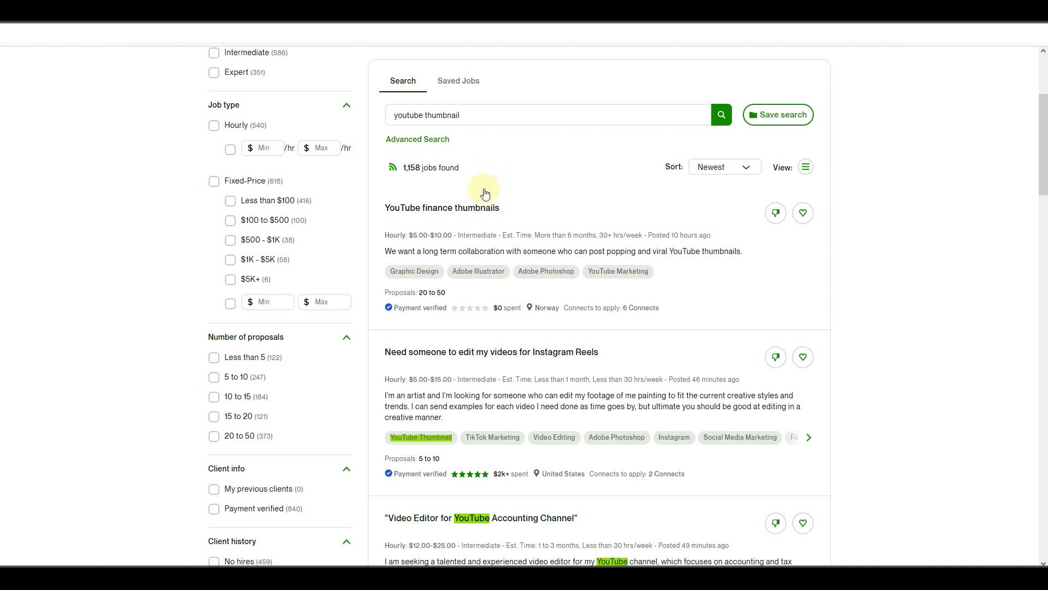
pyautogui.click(477, 210)
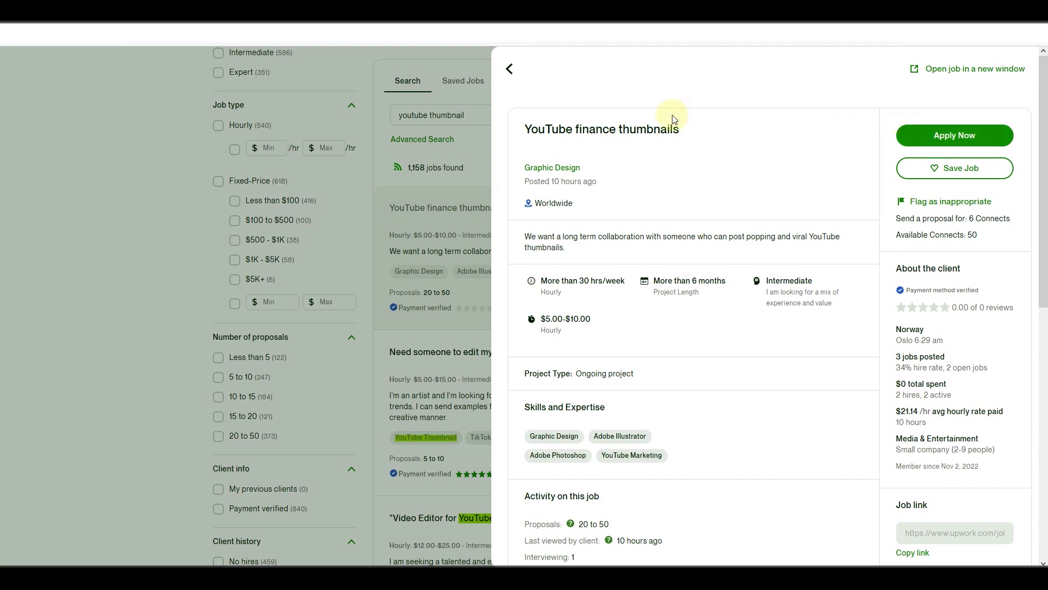
# Switch to Canva, search for "thumbnail youtube" templates and open the Biru Modern Prank Temen Youtube Thumbnail template
pyautogui.click(253, 48)
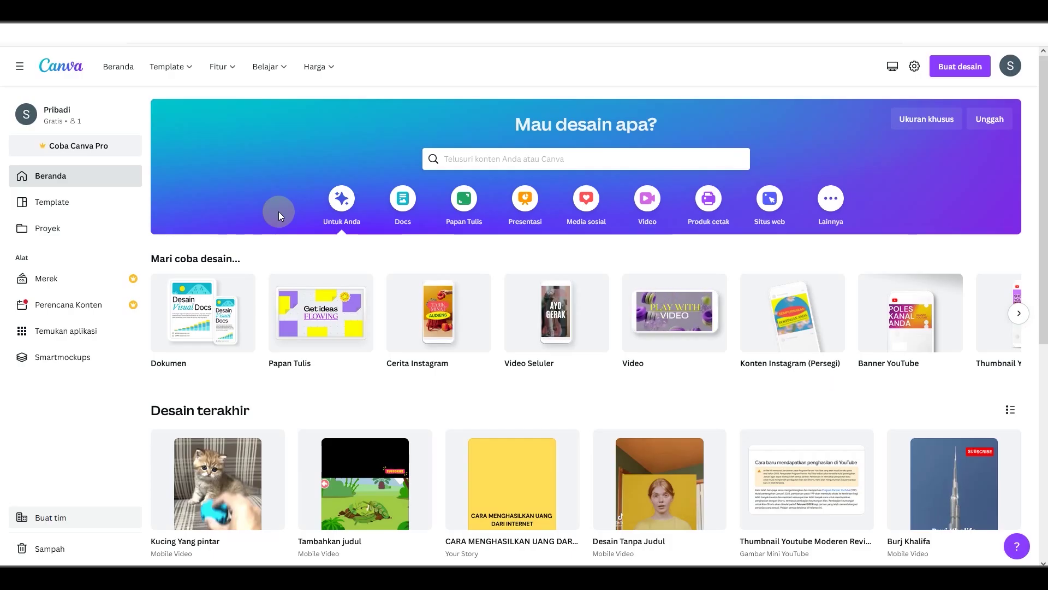
pyautogui.click(457, 158)
pyautogui.click(492, 213)
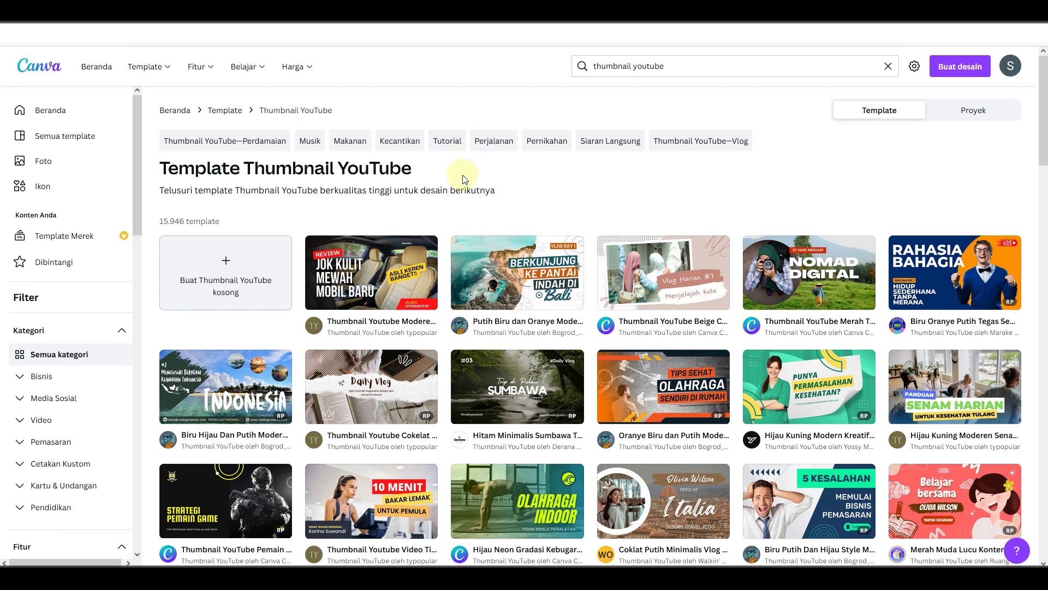
pyautogui.scroll(-2, 458, 185)
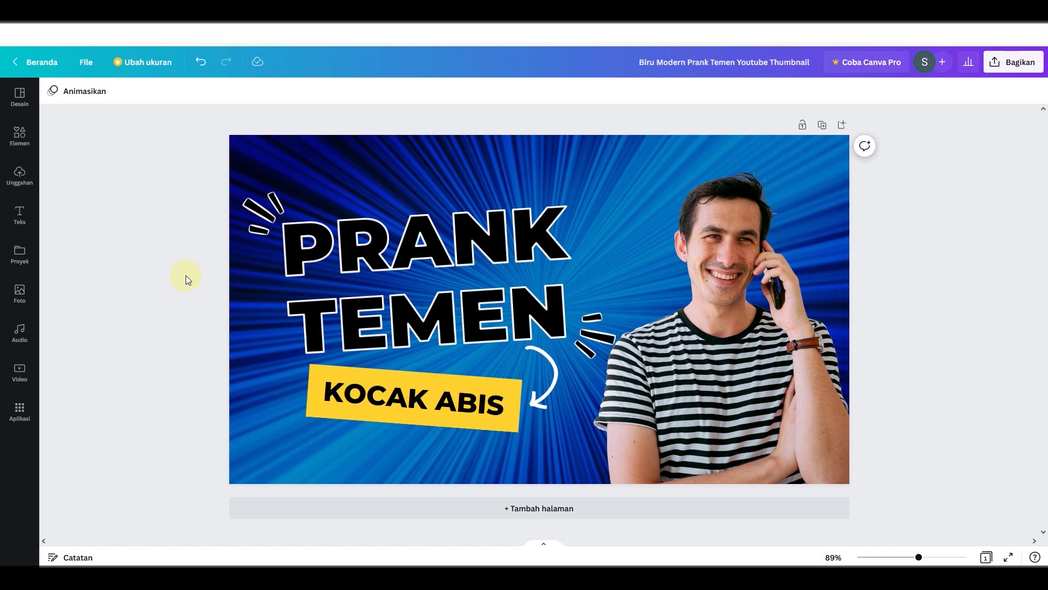
# Replace the headline with "CARA TERBAIK UNTUK MENGATASI PERMASALAHAN KEUANGAN ANDA" and the yellow label's text with "INI CARANYA"
pyautogui.click(372, 256)
pyautogui.doubleClick(373, 256)
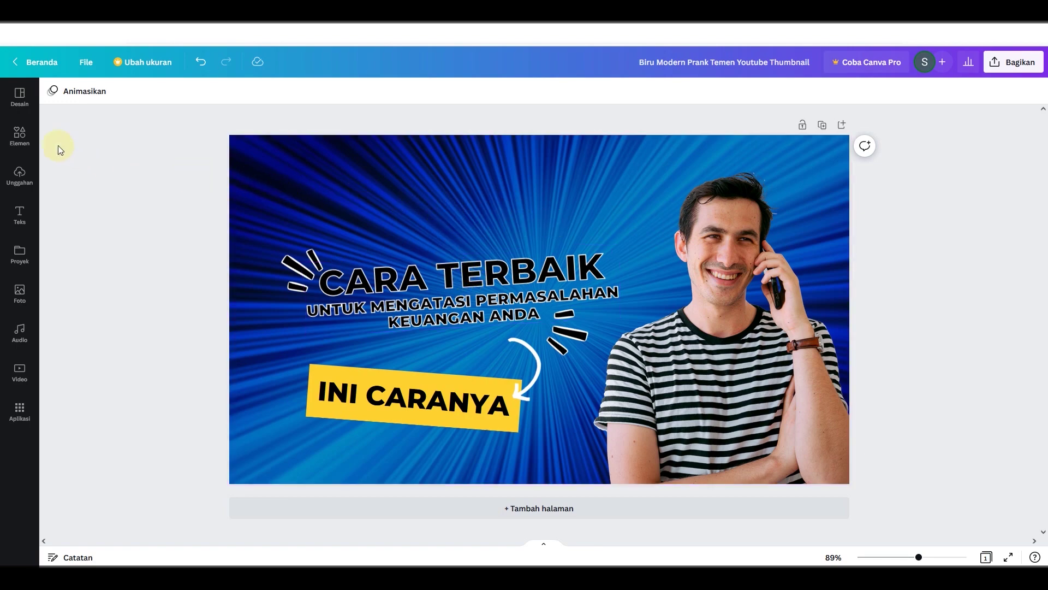
pyautogui.click(21, 137)
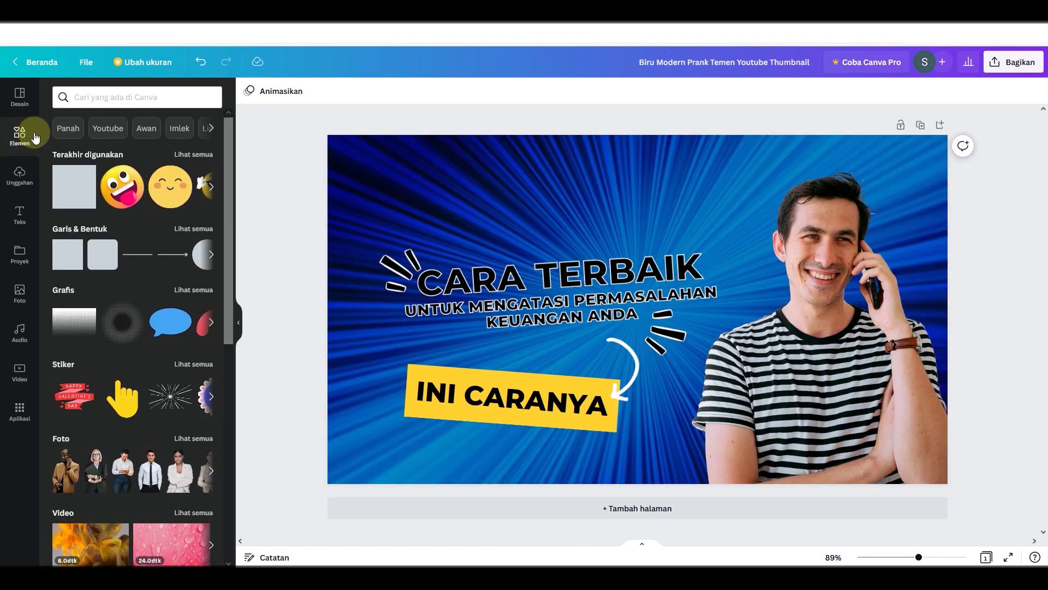
pyautogui.click(82, 96)
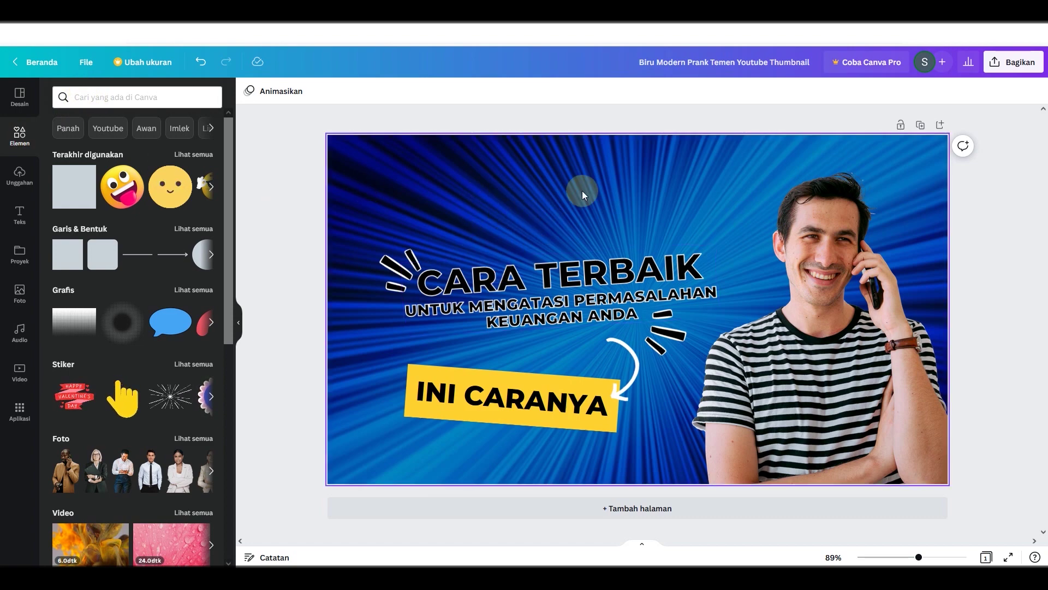
pyautogui.click(239, 323)
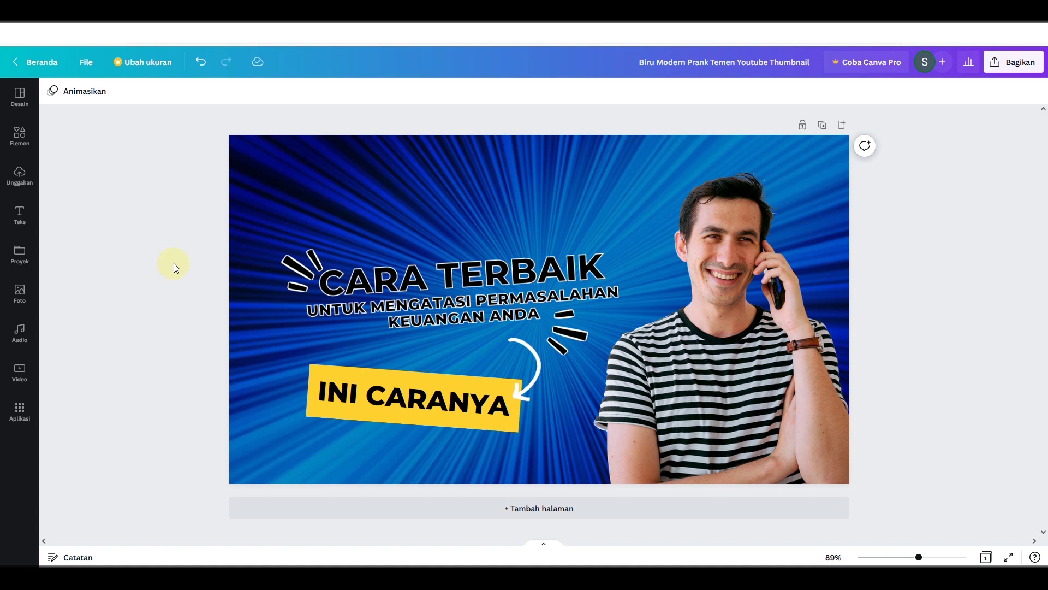
# Download the edited thumbnail design from the sharing options
pyautogui.click(1014, 65)
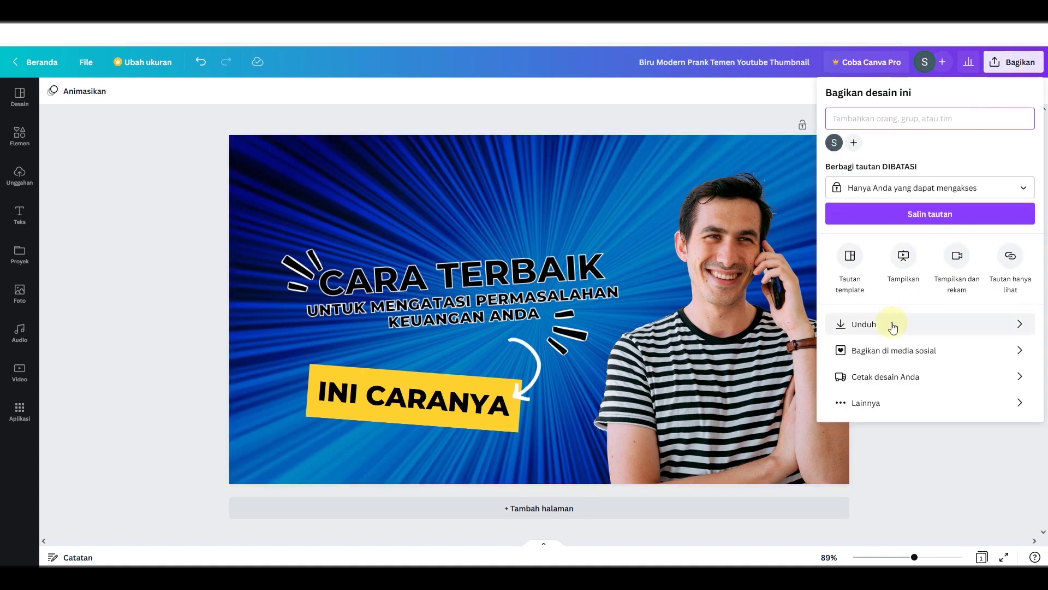
pyautogui.click(893, 324)
pyautogui.click(881, 269)
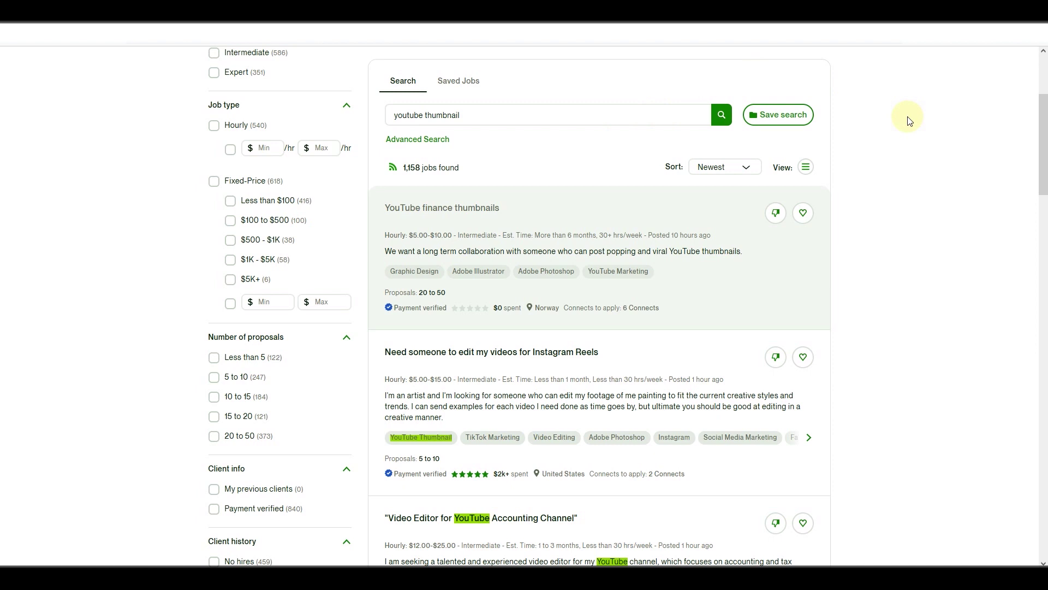
# Switch back to Upwork and open the Direct Contracts page
pyautogui.scroll(4, 874, 131)
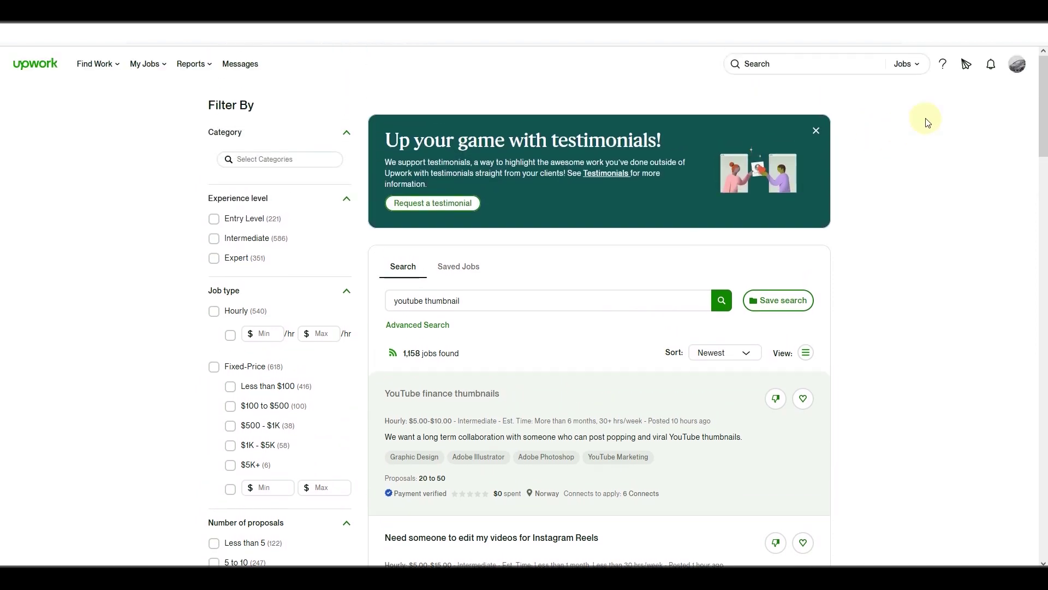
pyautogui.click(966, 71)
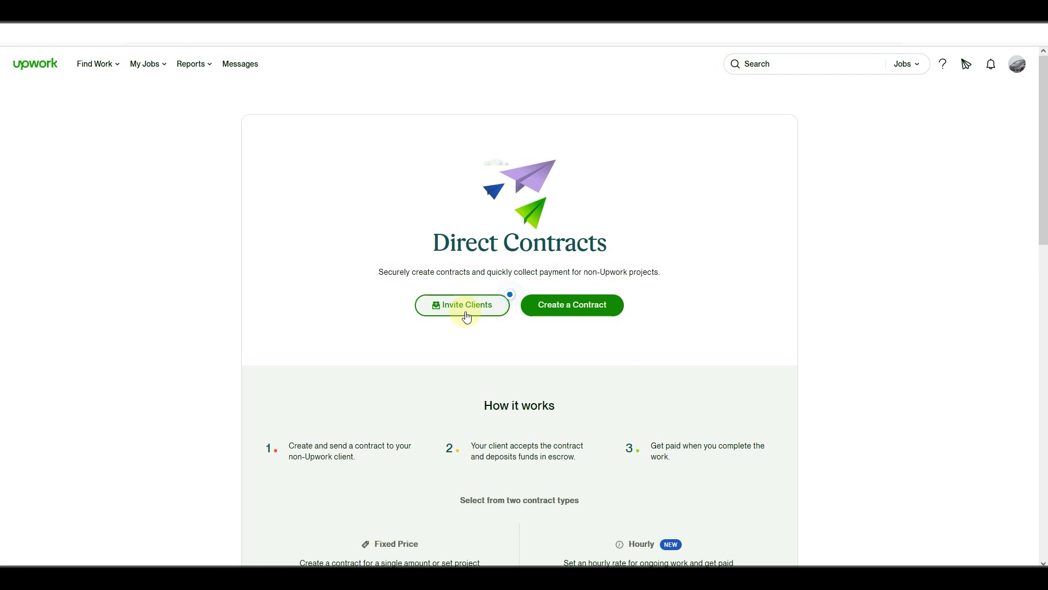
# Check the message inbox and open the overview of earnings reports
pyautogui.click(243, 69)
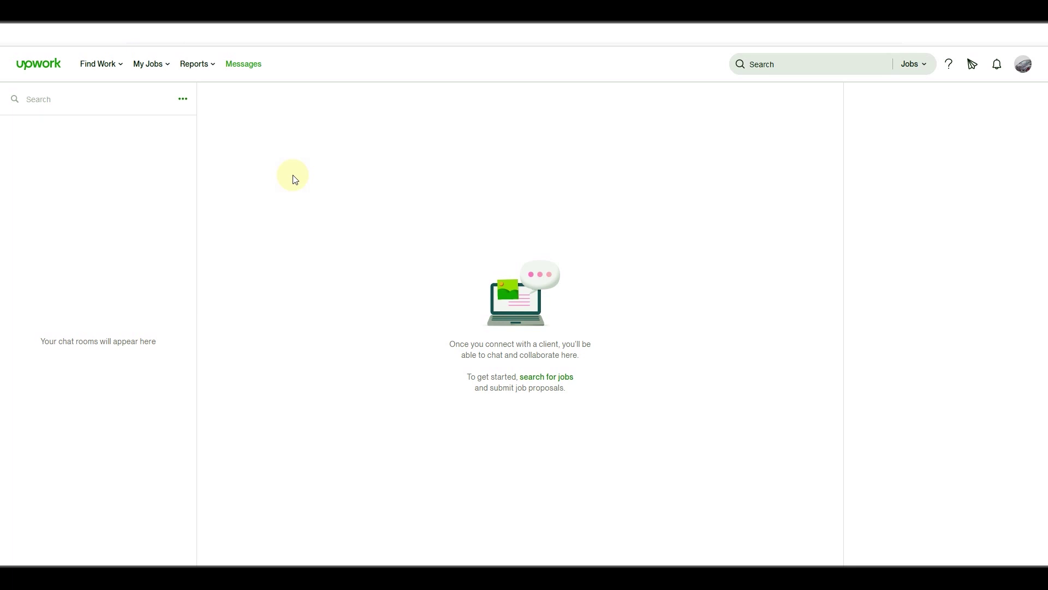
pyautogui.moveTo(209, 73)
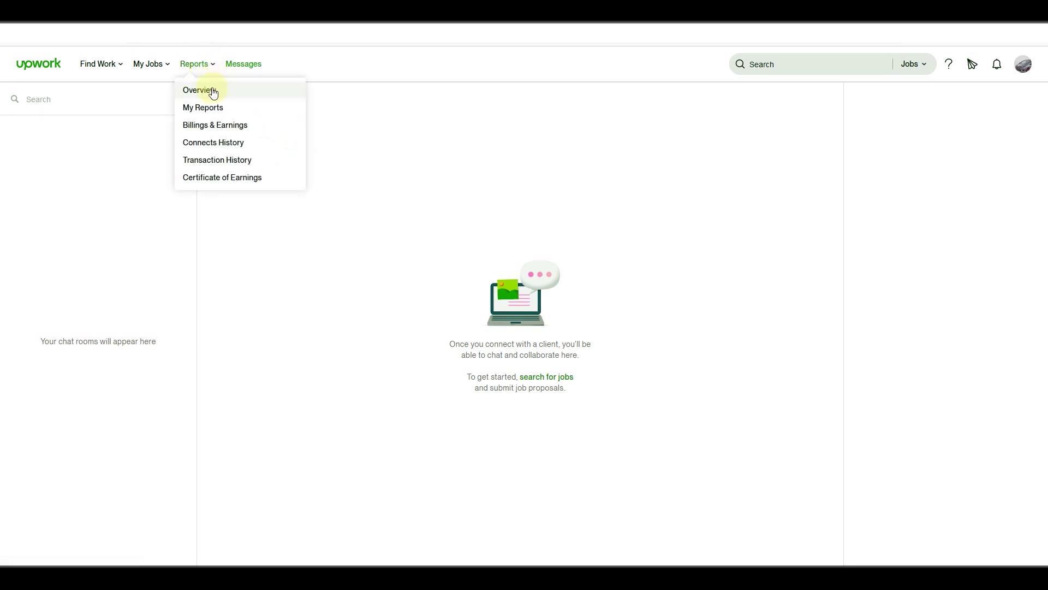
pyautogui.click(213, 91)
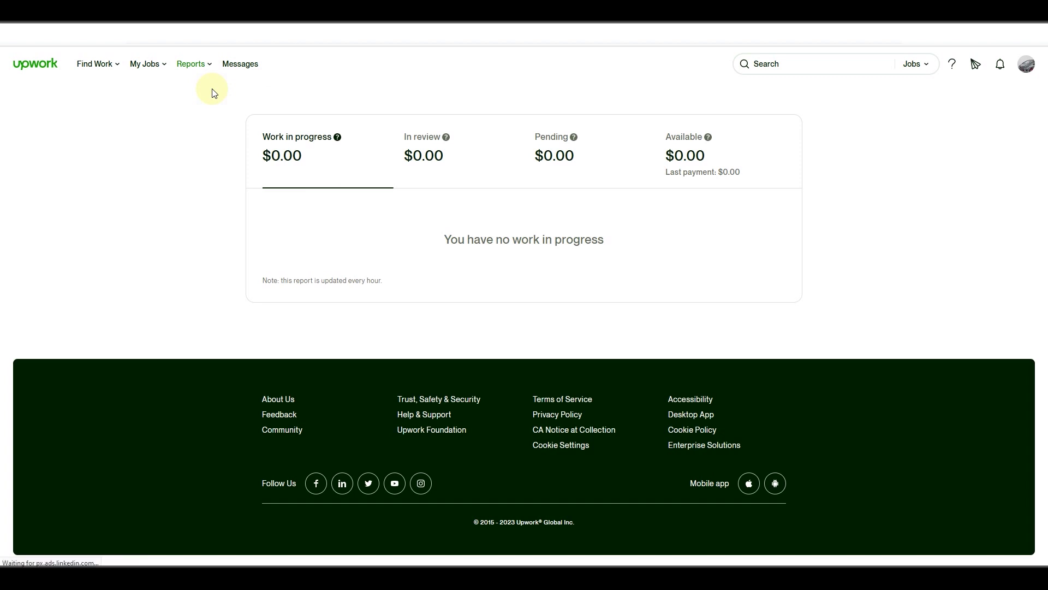